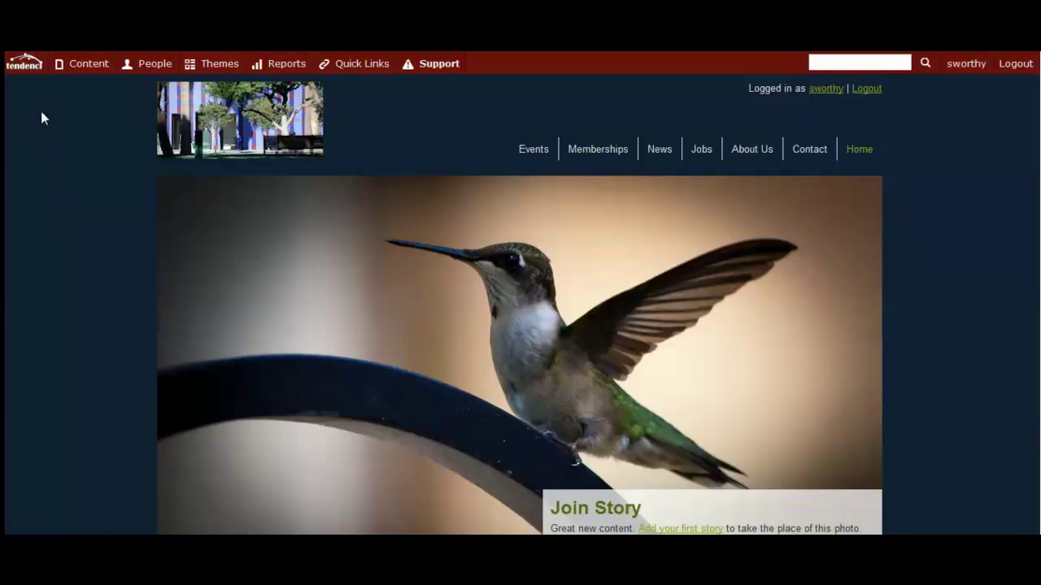
Step: Start a new video entry in the site's content and title it "Training Video", keeping the slug training-video
{"action": "mouse_move", "coordinate": [73, 71]}
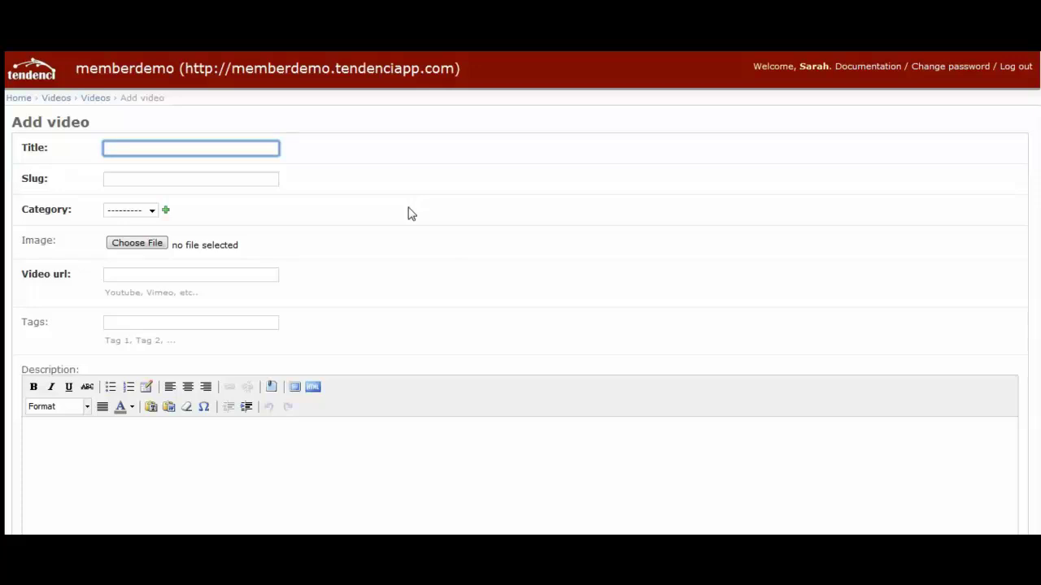
{"action": "type", "text": "Training Video"}
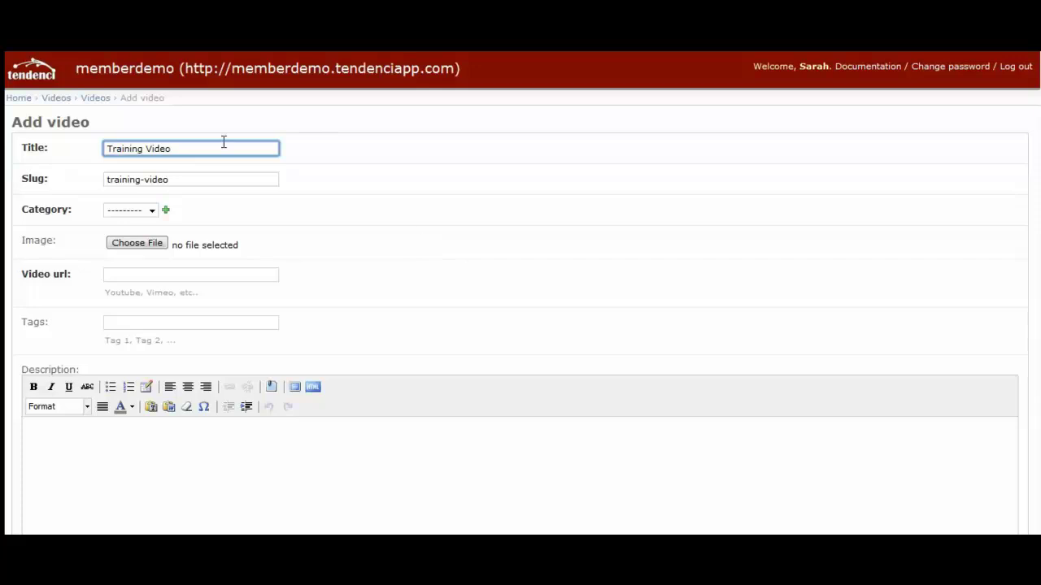
{"action": "left_click", "coordinate": [236, 179]}
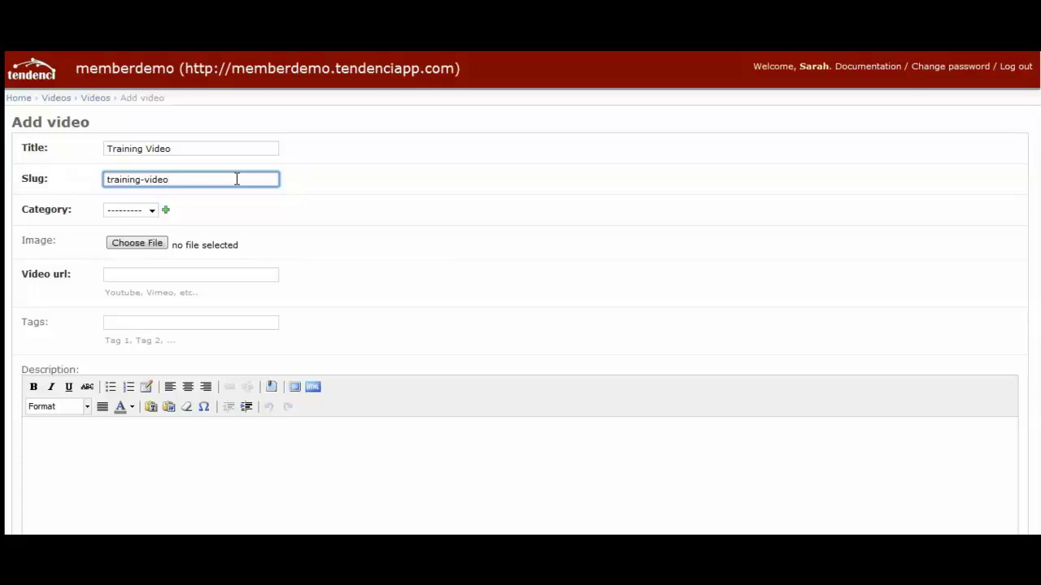
{"action": "left_click_drag", "start_coordinate": [232, 179], "coordinate": [56, 176]}
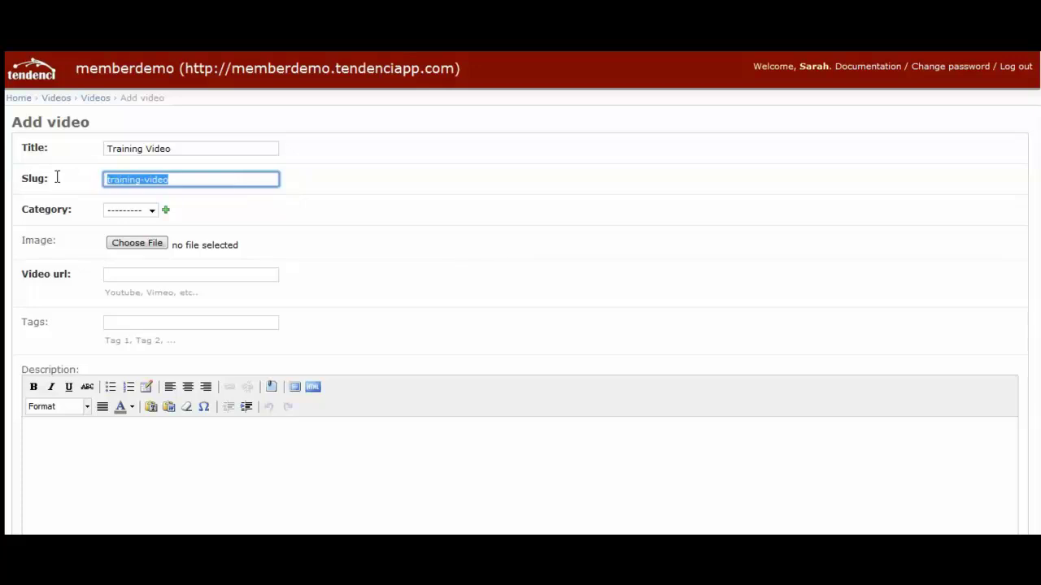
{"action": "left_click", "coordinate": [183, 148]}
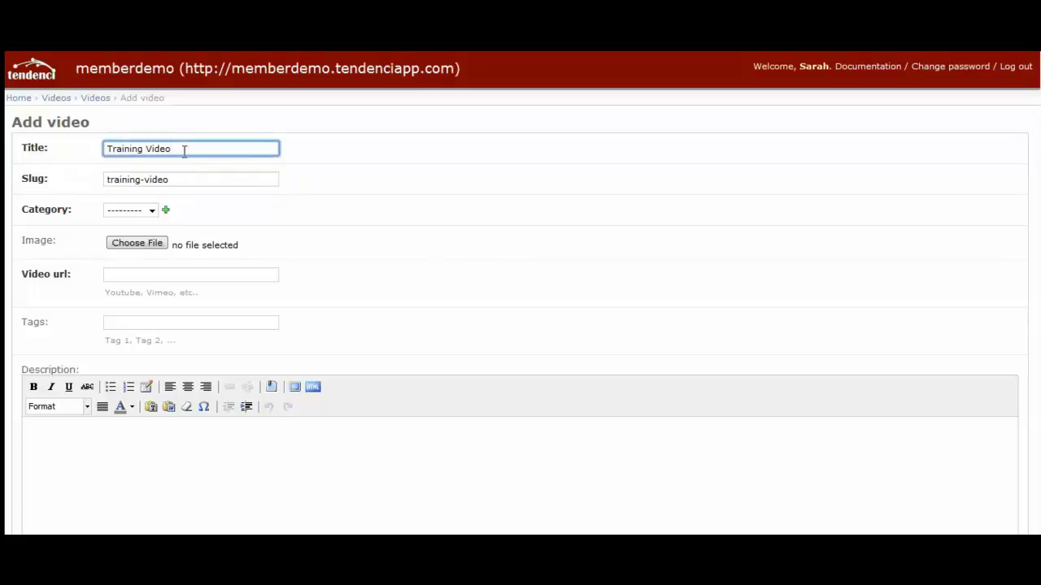
{"action": "left_click", "coordinate": [196, 177]}
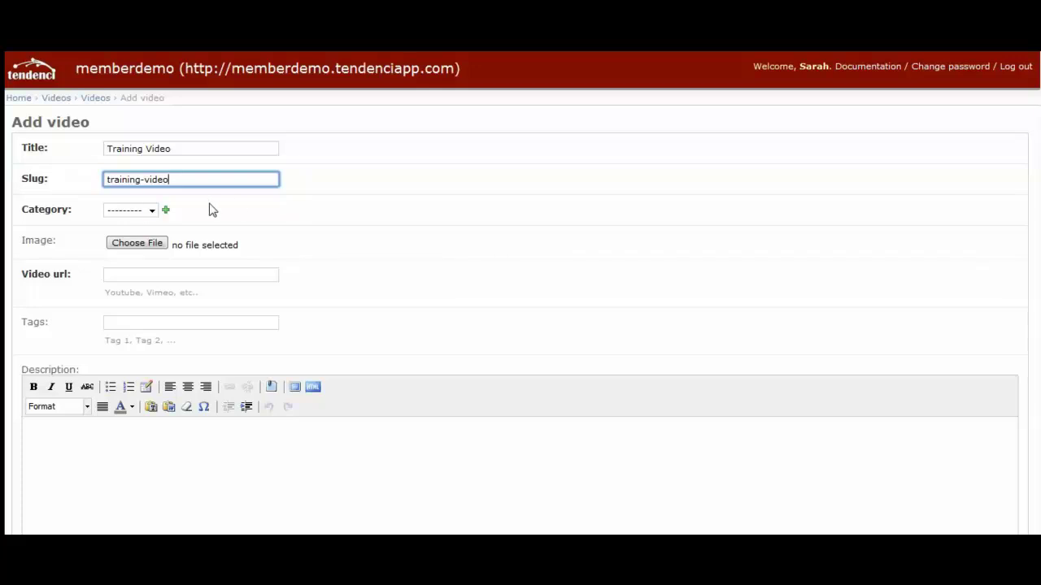
Step: Create and save a new video category named "Training Videos" for this entry
{"action": "left_click", "coordinate": [145, 230]}
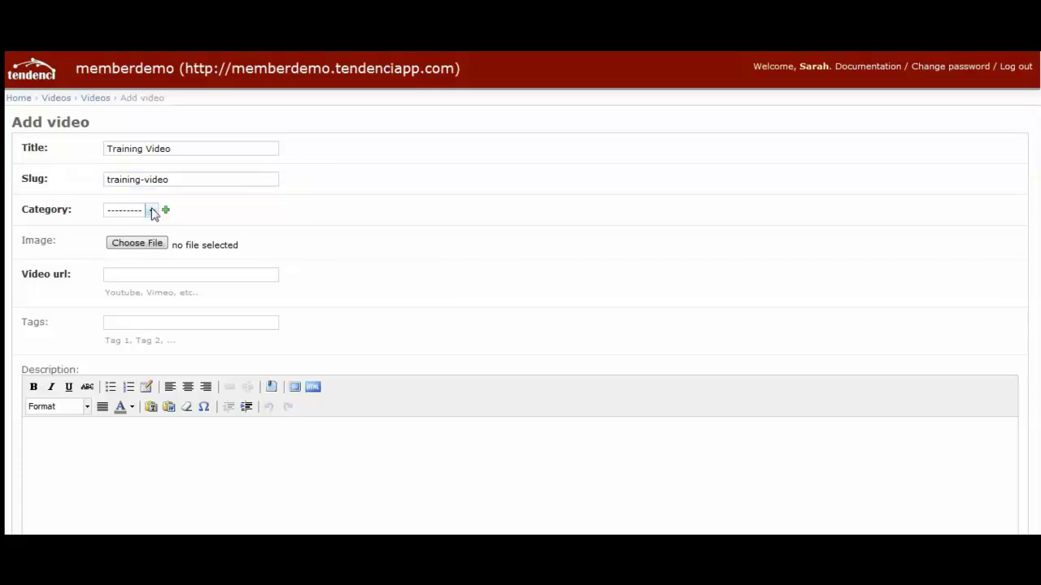
{"action": "left_click", "coordinate": [153, 213]}
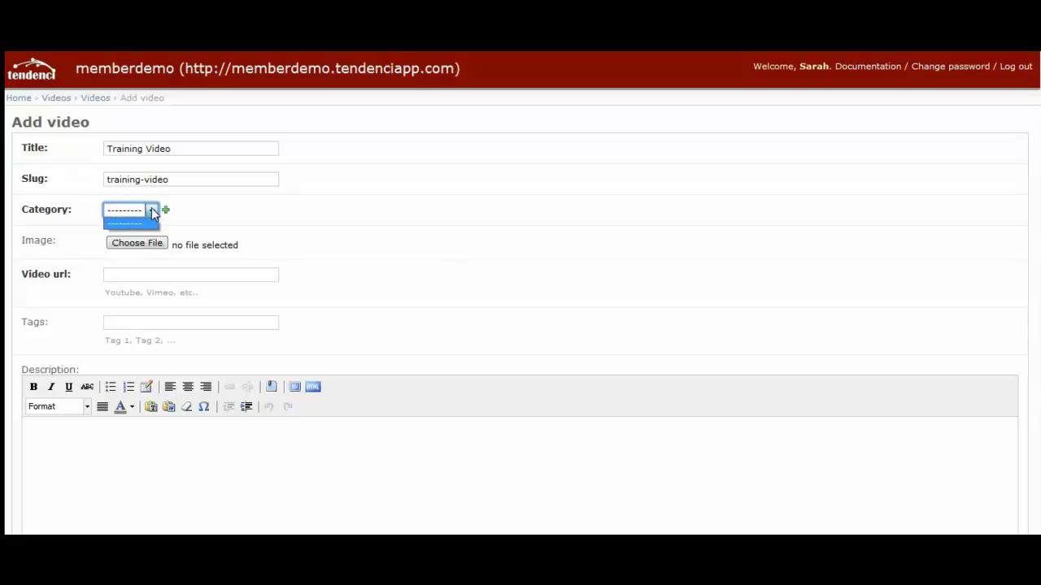
{"action": "left_click", "coordinate": [153, 213]}
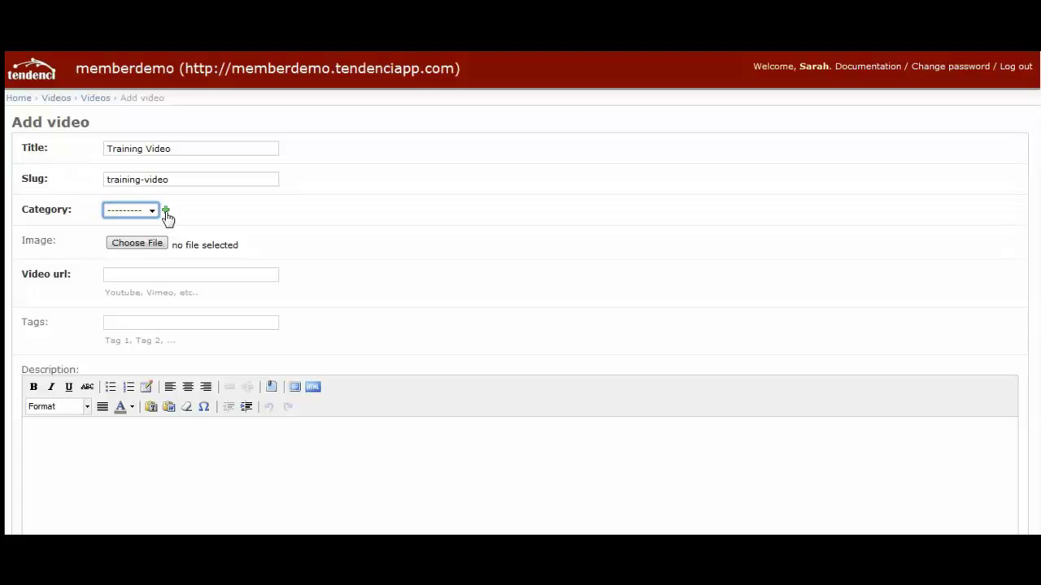
{"action": "left_click", "coordinate": [165, 212]}
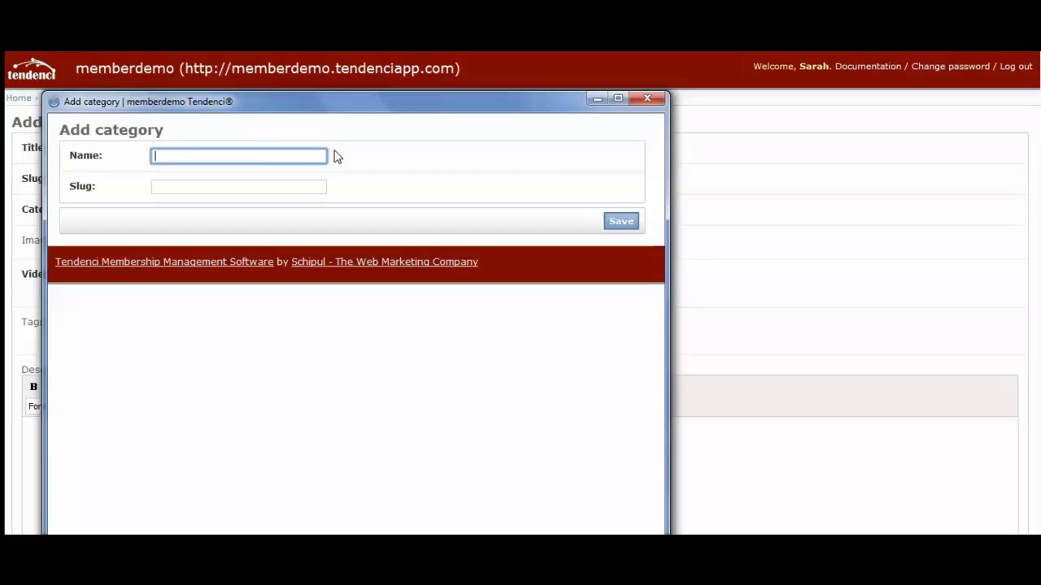
{"action": "type", "text": "Training Videos"}
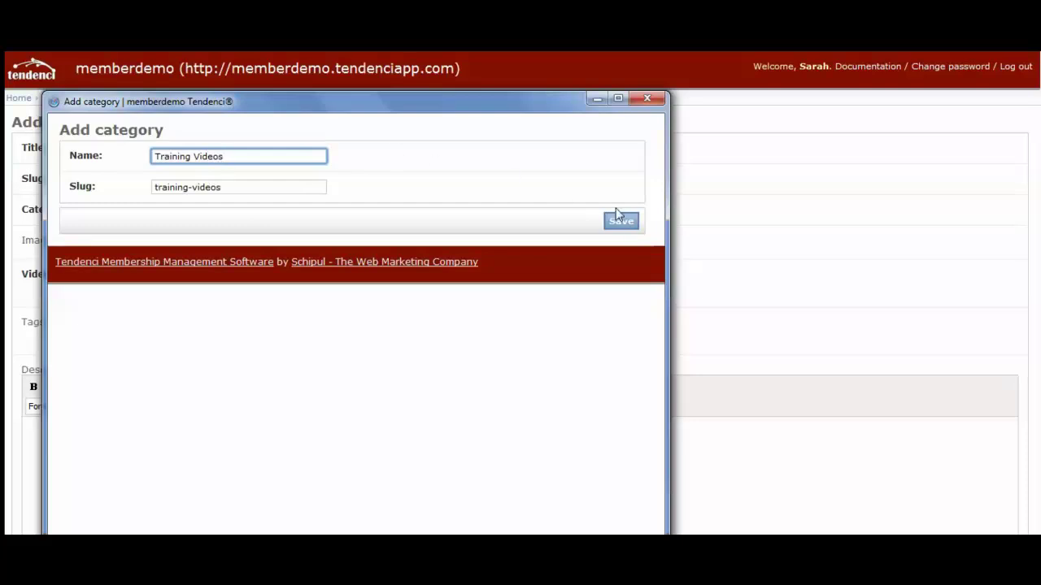
{"action": "left_click", "coordinate": [622, 221]}
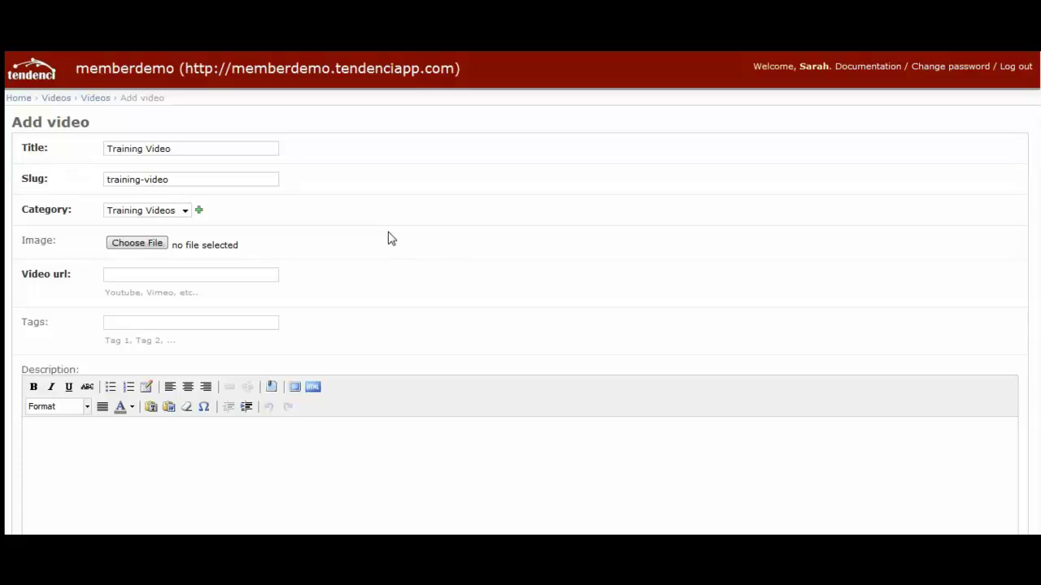
Step: Switch to the Tendenci YouTube channel, open "Tendenci Corporate Membership Module Training Series Video 1 - Settings" and pause its playback
{"action": "left_click", "coordinate": [233, 275]}
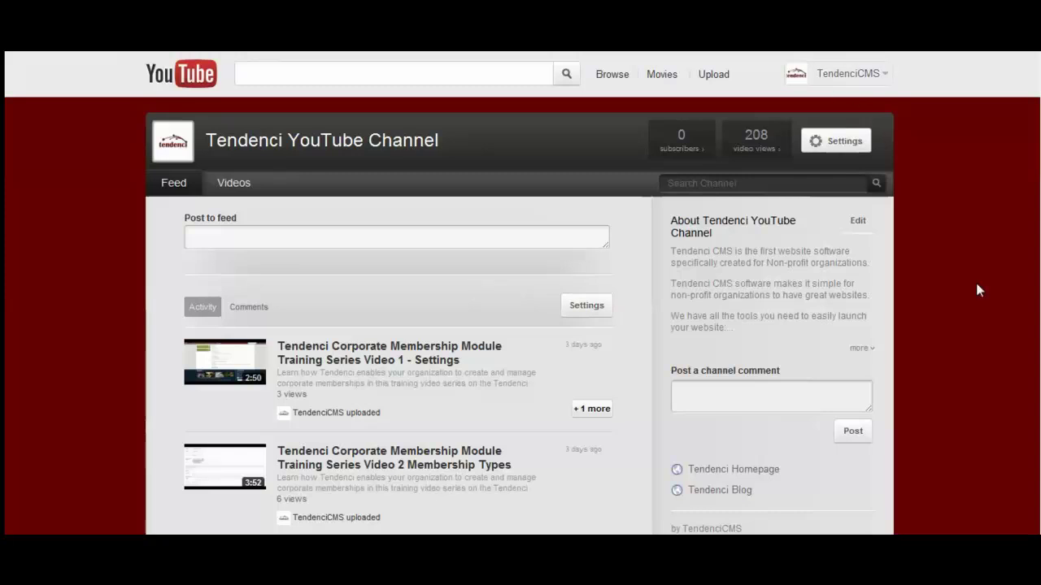
{"action": "scroll", "coordinate": [977, 287], "scroll_direction": "down", "scroll_amount": 4}
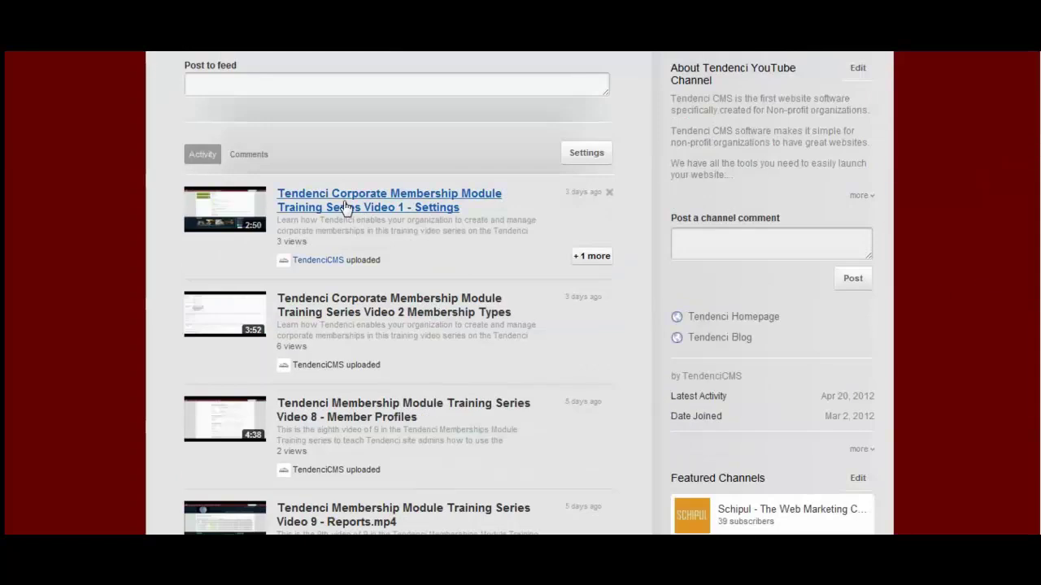
{"action": "left_click", "coordinate": [345, 207]}
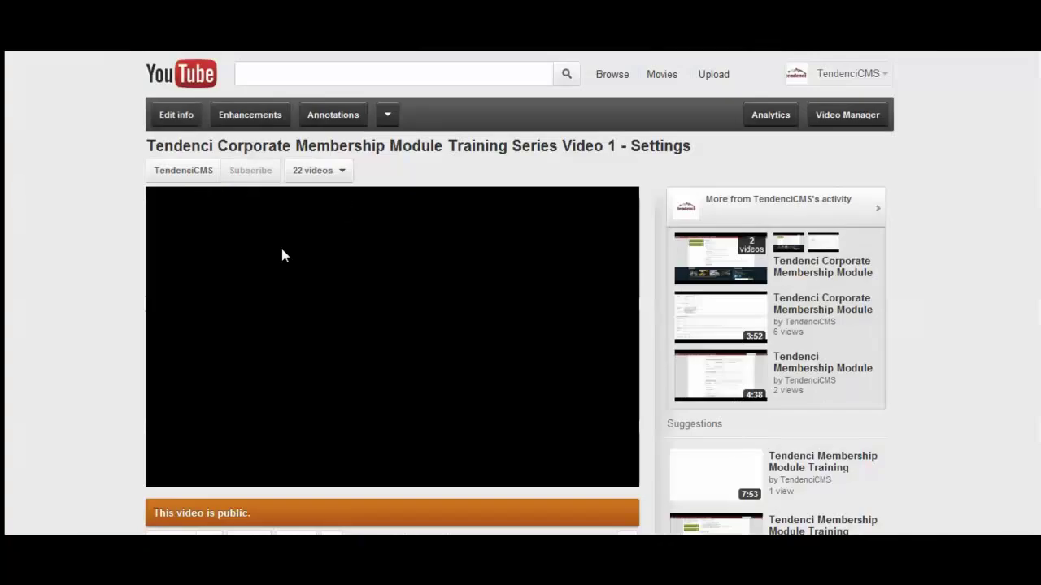
{"action": "scroll", "coordinate": [117, 423], "scroll_direction": "down", "scroll_amount": 1}
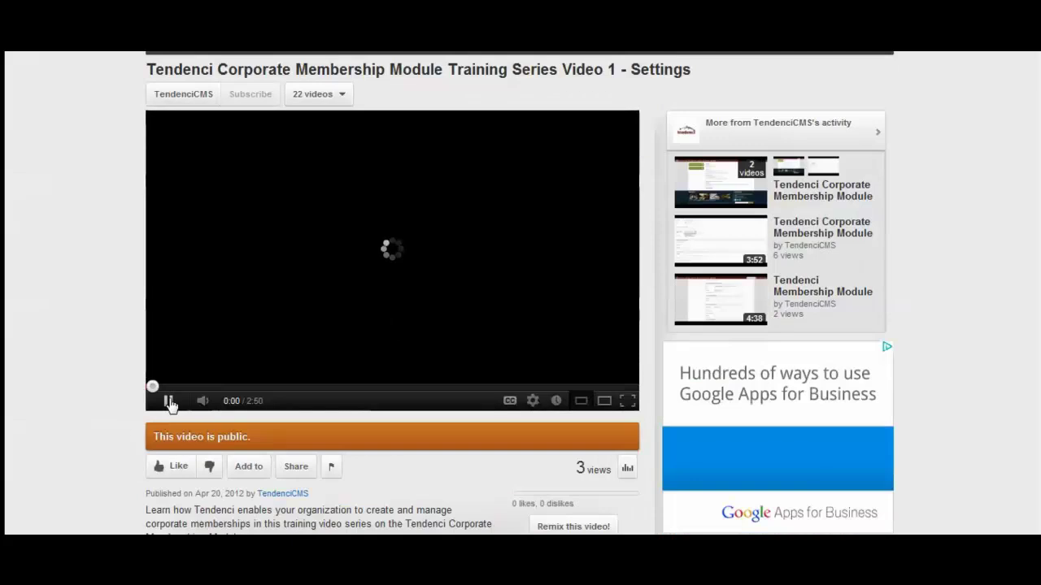
{"action": "left_click", "coordinate": [170, 401]}
Step: Display the YouTube video's share link in its long form and copy the whole link
{"action": "scroll", "coordinate": [70, 365], "scroll_direction": "down", "scroll_amount": 1}
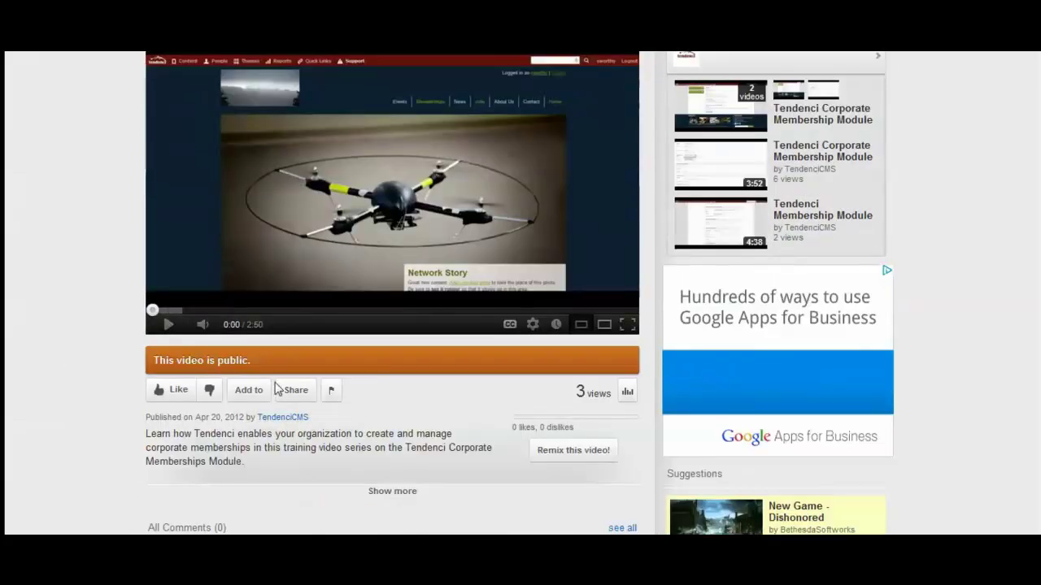
{"action": "scroll", "coordinate": [298, 391], "scroll_direction": "down", "scroll_amount": 1}
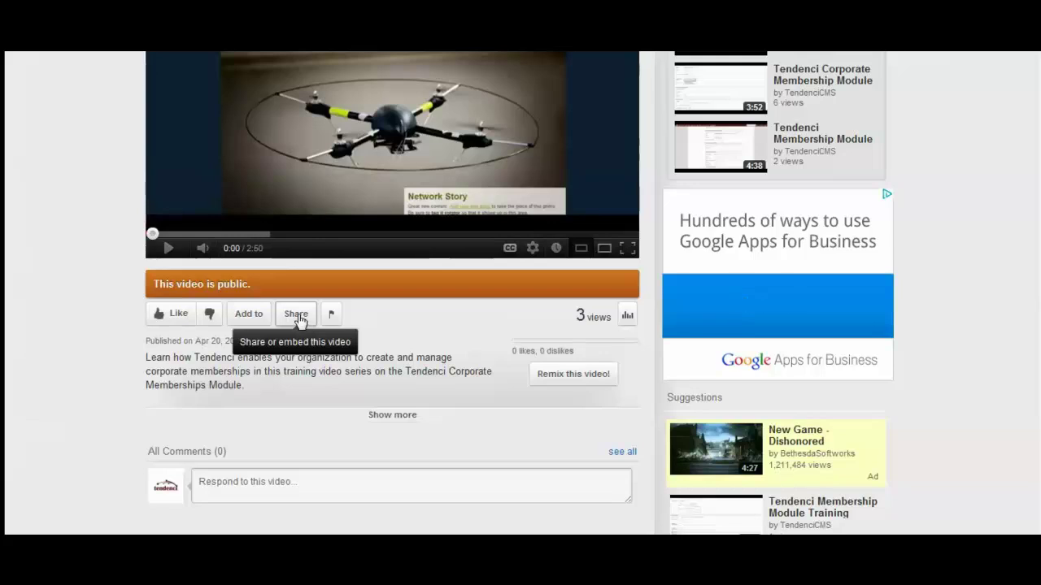
{"action": "left_click", "coordinate": [299, 319]}
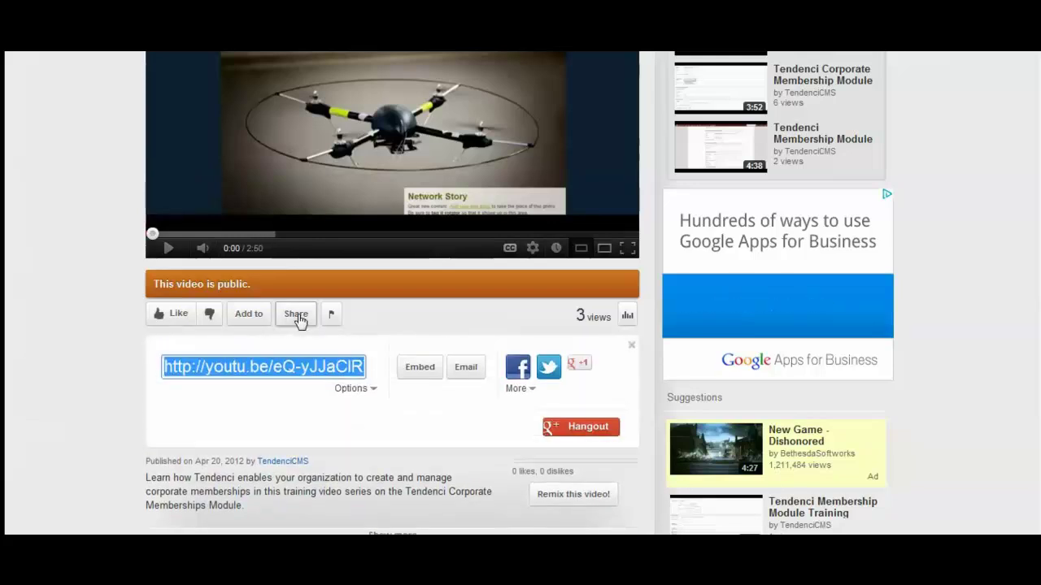
{"action": "scroll", "coordinate": [374, 322], "scroll_direction": "down", "scroll_amount": 1}
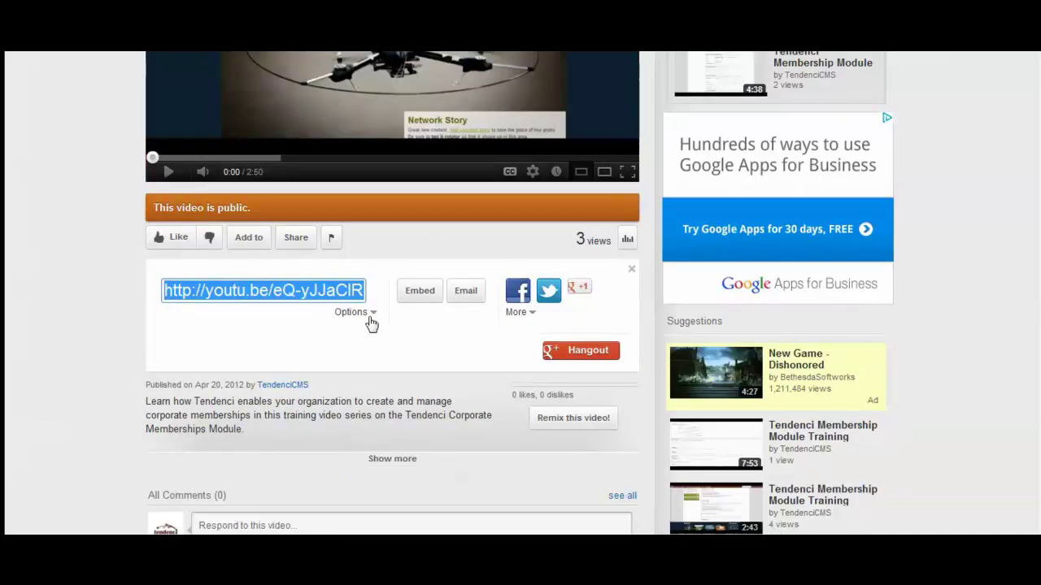
{"action": "left_click", "coordinate": [344, 316]}
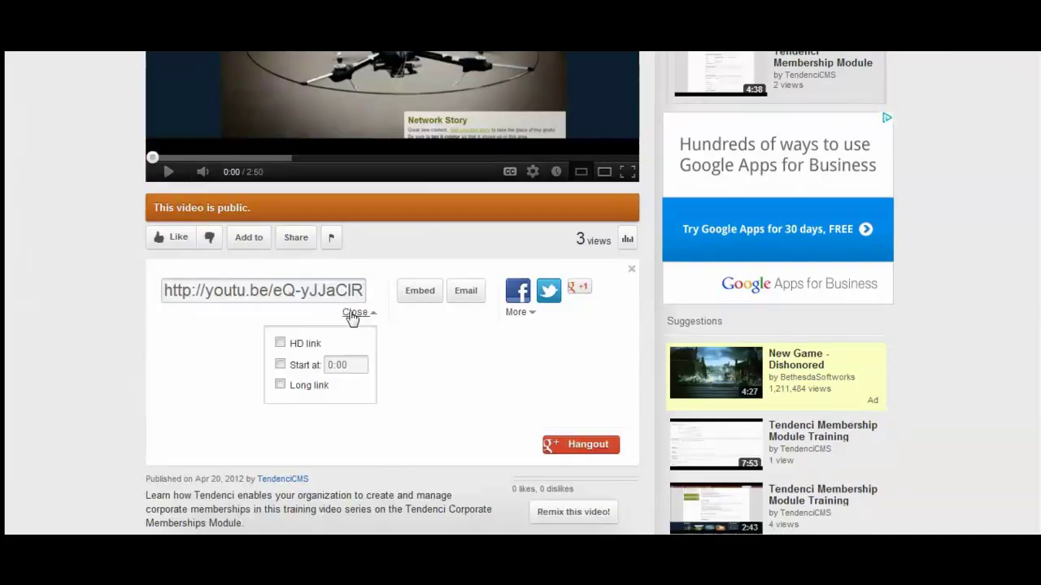
{"action": "left_click", "coordinate": [280, 385]}
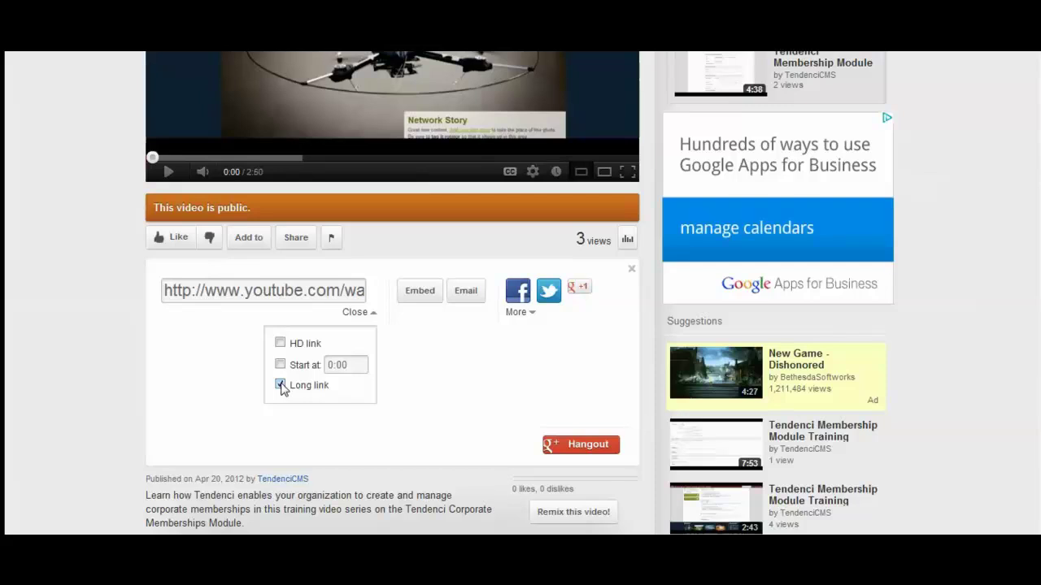
{"action": "left_click_drag", "start_coordinate": [165, 292], "coordinate": [433, 313]}
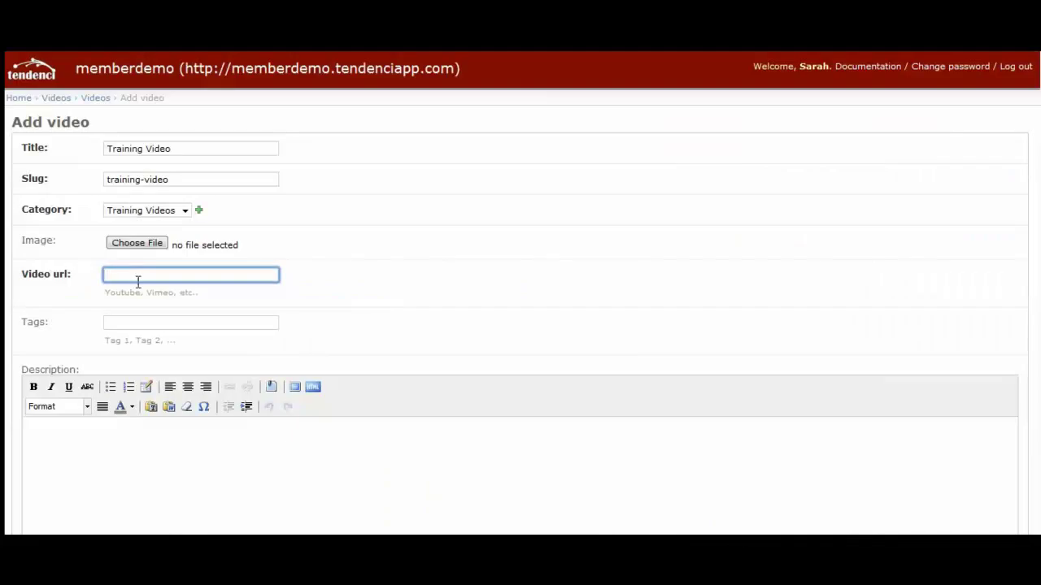
{"action": "type", "text": "http://www.youtube.com/watch?v=eQ-yJJaClRY"}
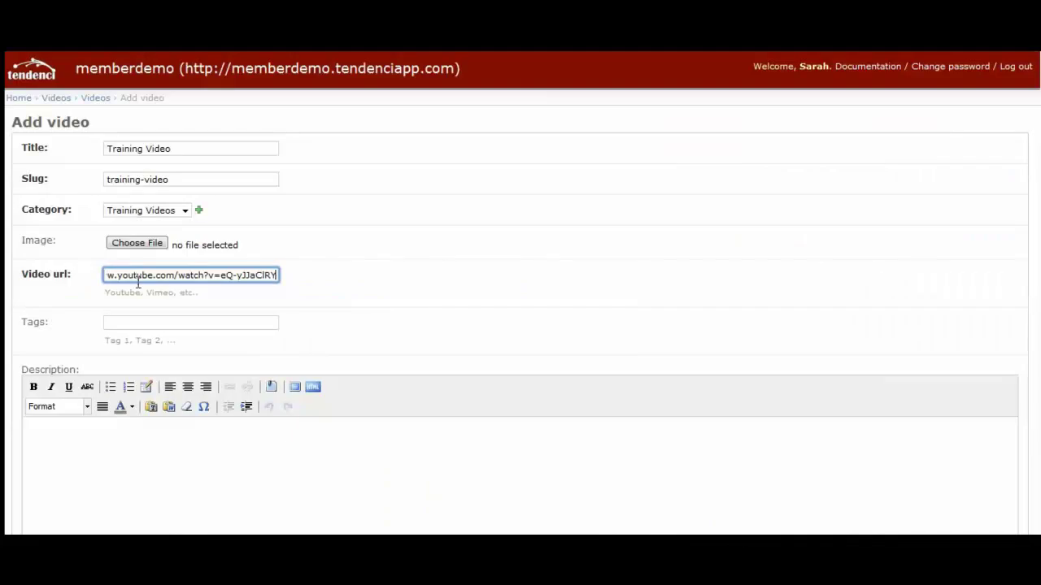
{"action": "left_click", "coordinate": [319, 305]}
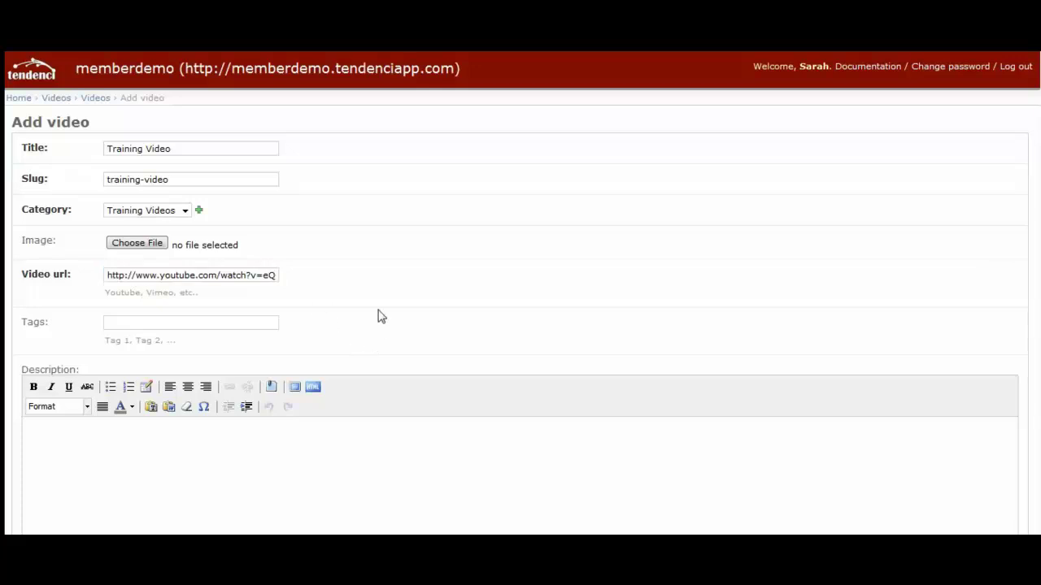
{"action": "scroll", "coordinate": [381, 317], "scroll_direction": "down", "scroll_amount": 1}
{"action": "left_click", "coordinate": [255, 249]}
{"action": "type", "text": "training"}
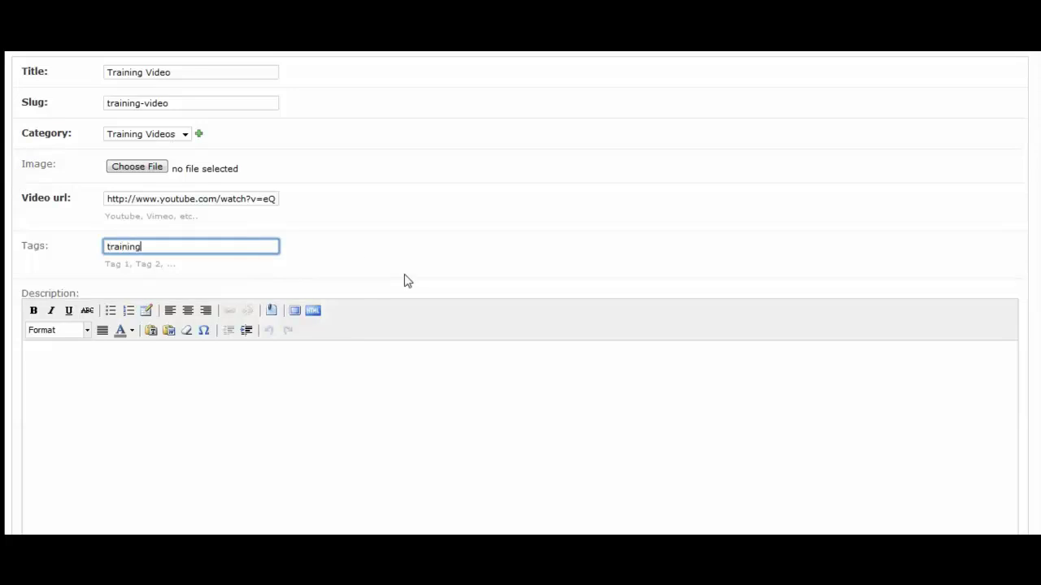
{"action": "type", "text": " videos"}
Step: Enter "Add video description here." as the video's description
{"action": "left_click", "coordinate": [361, 380]}
{"action": "scroll", "coordinate": [360, 391], "scroll_direction": "down", "scroll_amount": 1}
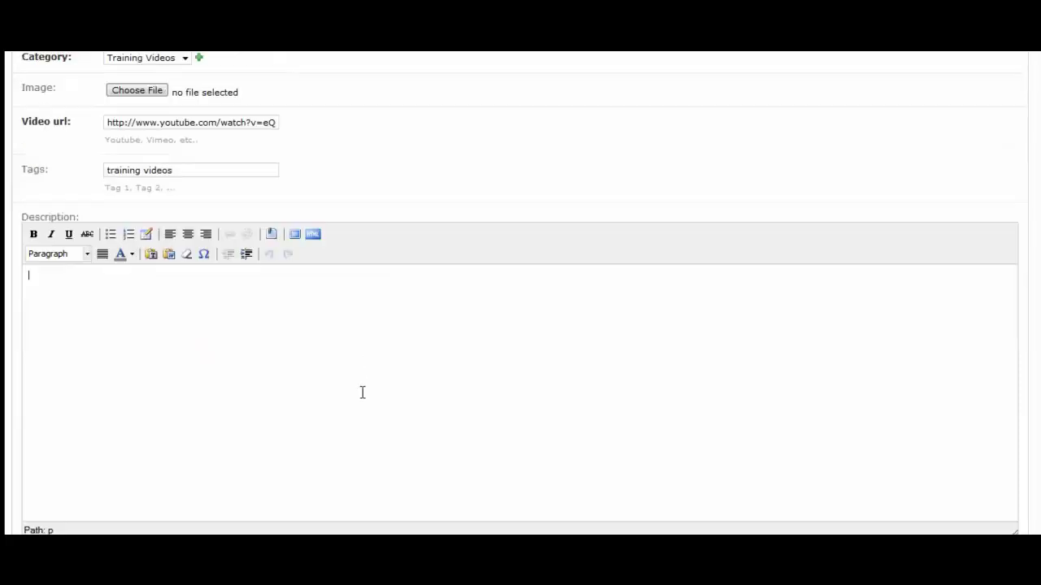
{"action": "scroll", "coordinate": [244, 325], "scroll_direction": "down", "scroll_amount": 1}
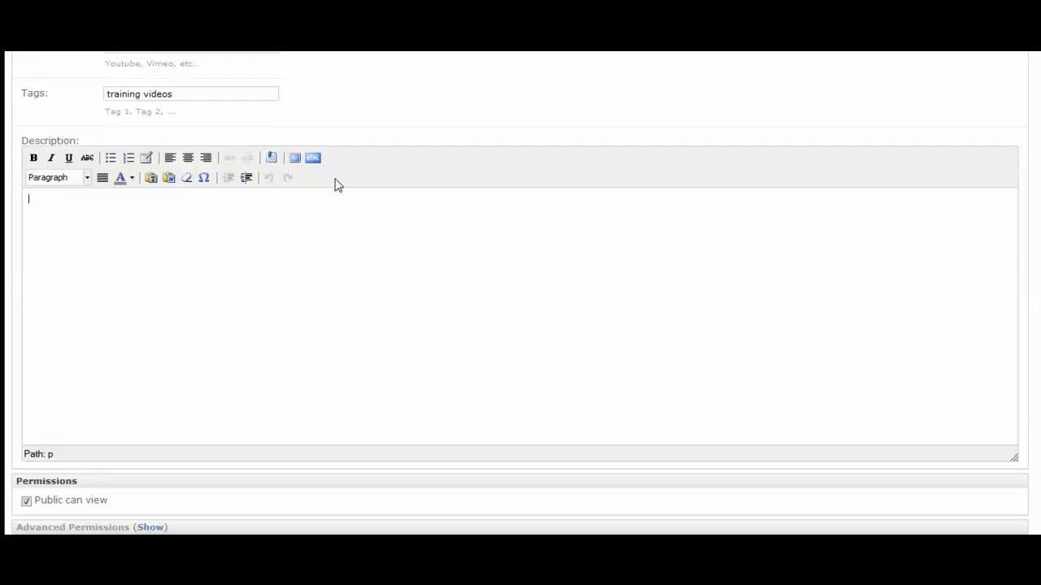
{"action": "type", "text": "Add video description here."}
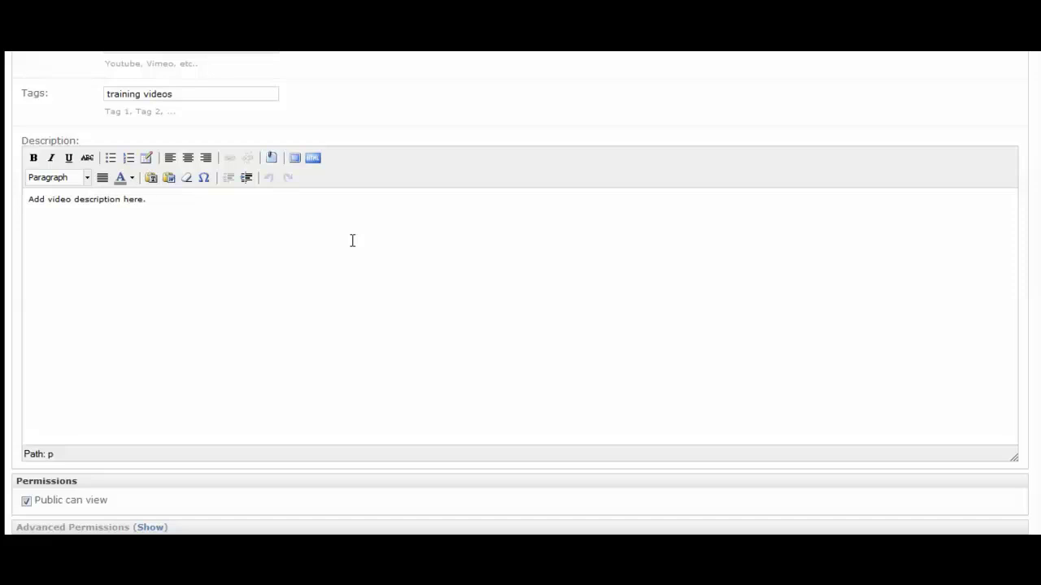
Step: Turn off public viewing to examine the advanced user, member and group permissions, and restore public viewing
{"action": "scroll", "coordinate": [352, 240], "scroll_direction": "down", "scroll_amount": 1}
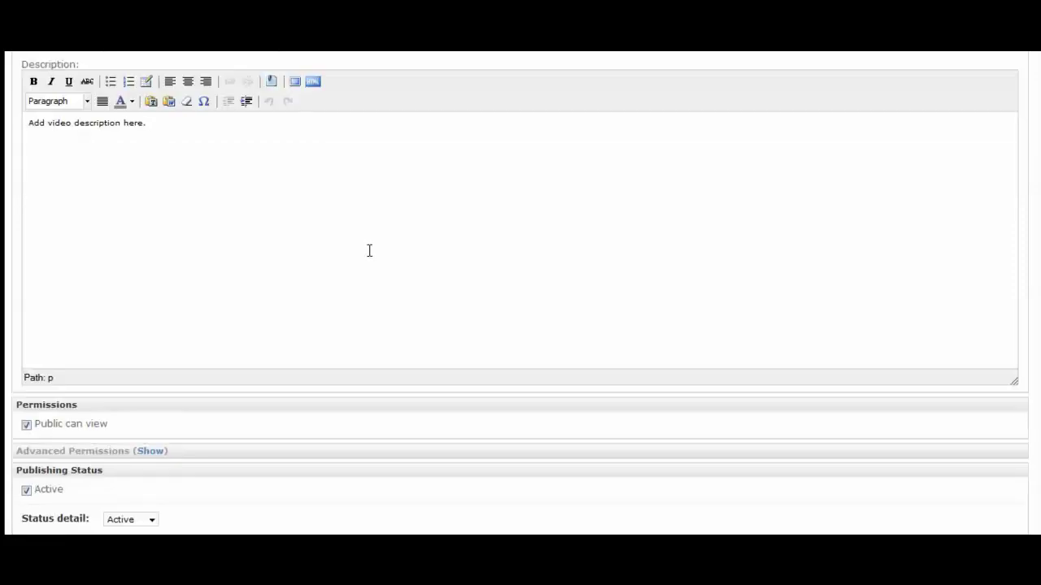
{"action": "scroll", "coordinate": [365, 249], "scroll_direction": "down", "scroll_amount": 1}
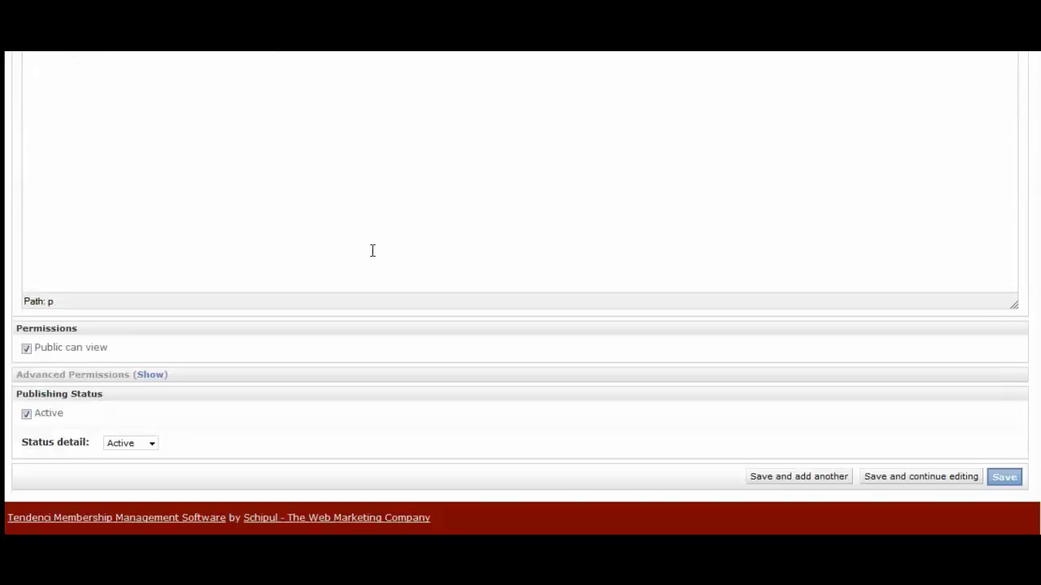
{"action": "left_click", "coordinate": [26, 348]}
{"action": "left_click", "coordinate": [149, 379]}
{"action": "scroll", "coordinate": [148, 381], "scroll_direction": "down", "scroll_amount": 3}
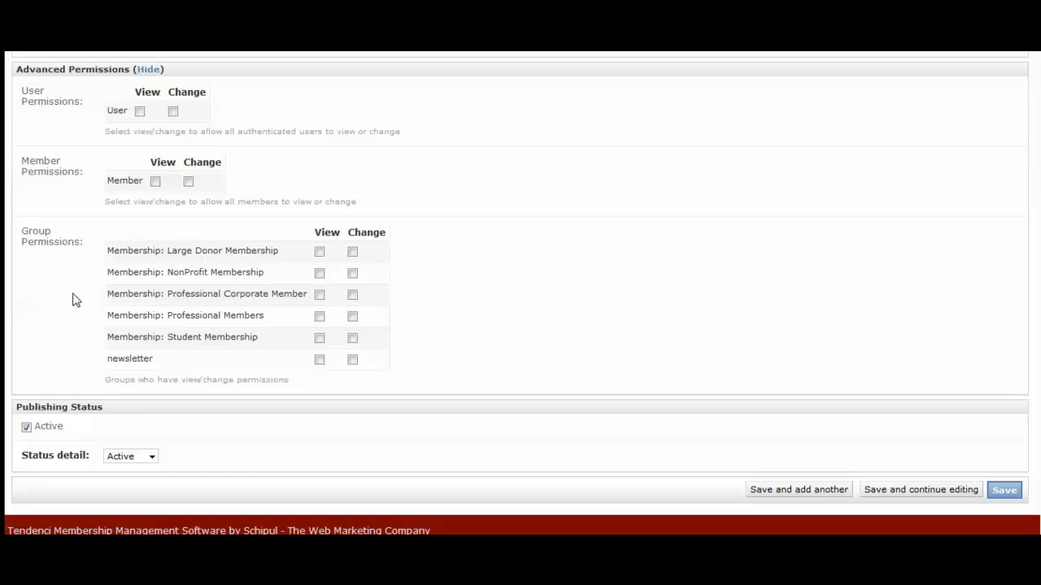
{"action": "scroll", "coordinate": [73, 300], "scroll_direction": "up", "scroll_amount": 1}
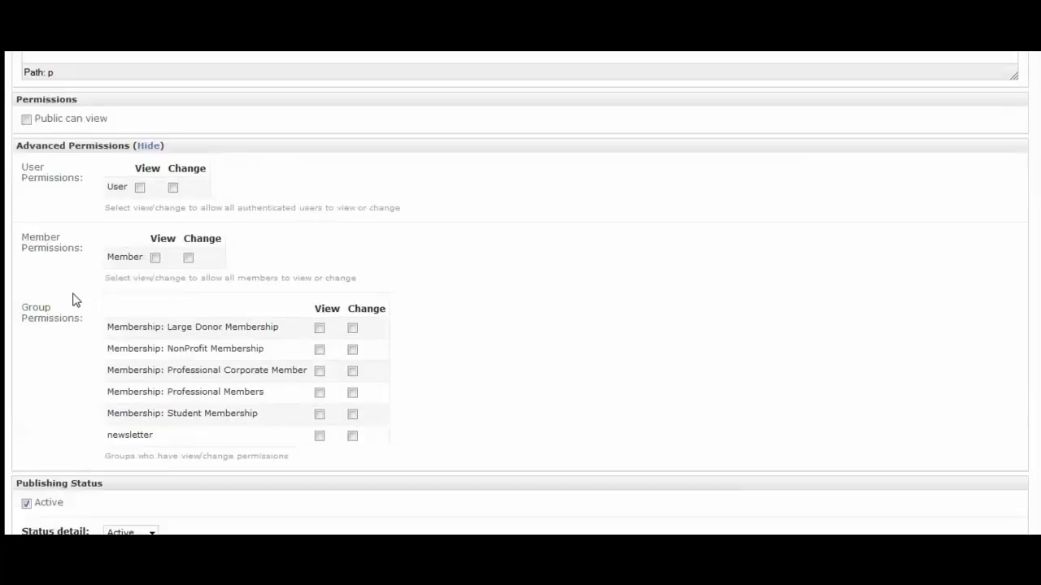
{"action": "left_click", "coordinate": [26, 119]}
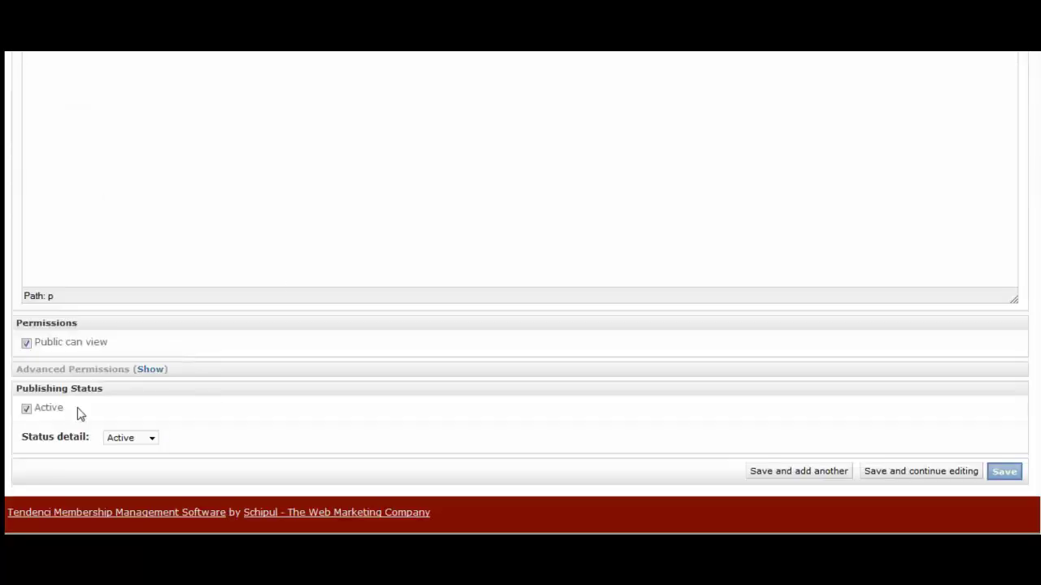
Step: Save the new video with its publishing status Active
{"action": "left_click", "coordinate": [1005, 475]}
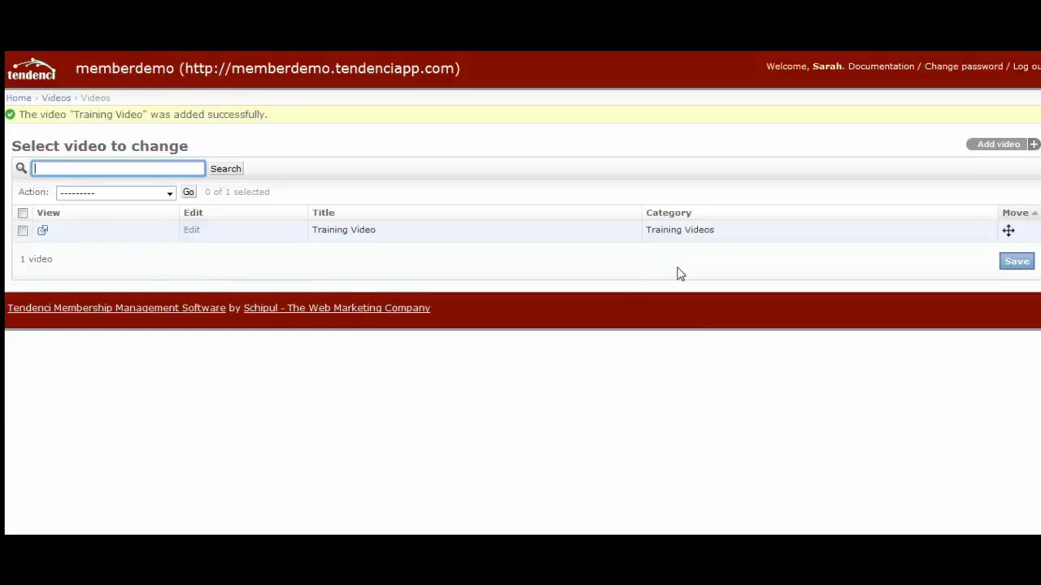
Step: View the new Training Video's page on the site, checking its player, description and tags, and open its Training Videos category
{"action": "left_click", "coordinate": [43, 232]}
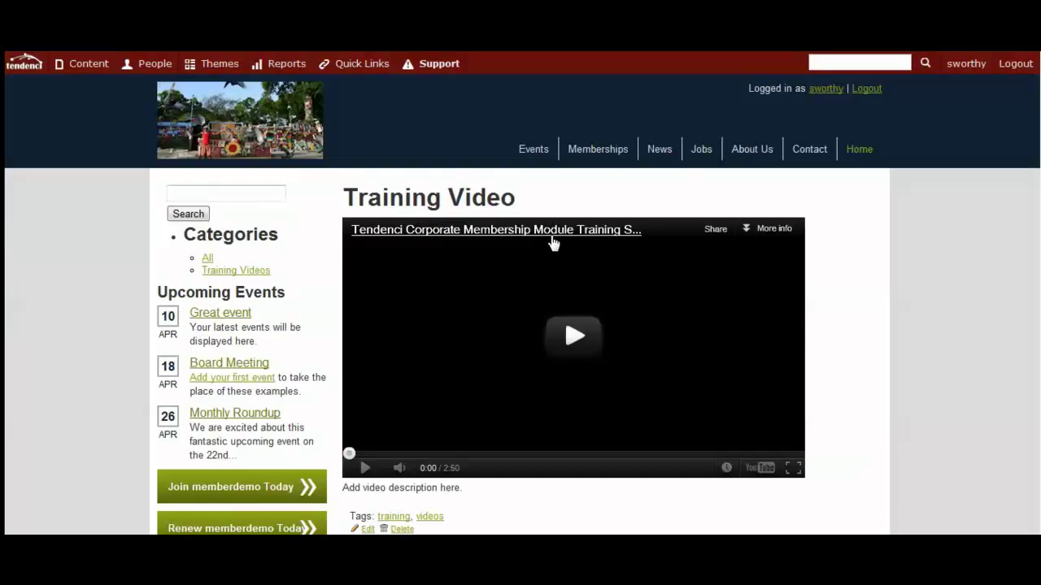
{"action": "scroll", "coordinate": [888, 320], "scroll_direction": "down", "scroll_amount": 1}
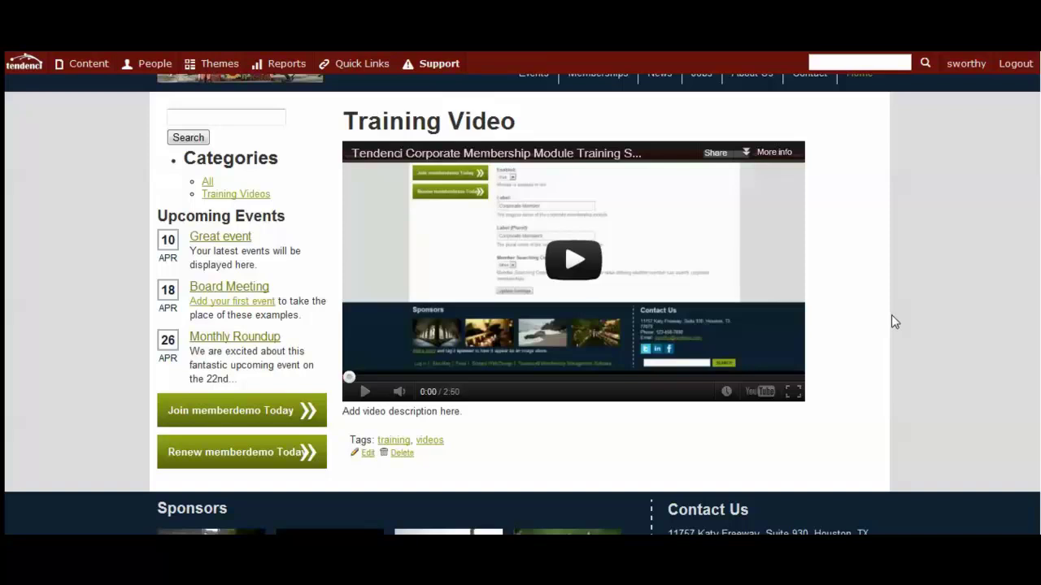
{"action": "scroll", "coordinate": [891, 315], "scroll_direction": "up", "scroll_amount": 1}
{"action": "scroll", "coordinate": [406, 488], "scroll_direction": "down", "scroll_amount": 1}
{"action": "scroll", "coordinate": [488, 457], "scroll_direction": "up", "scroll_amount": 1}
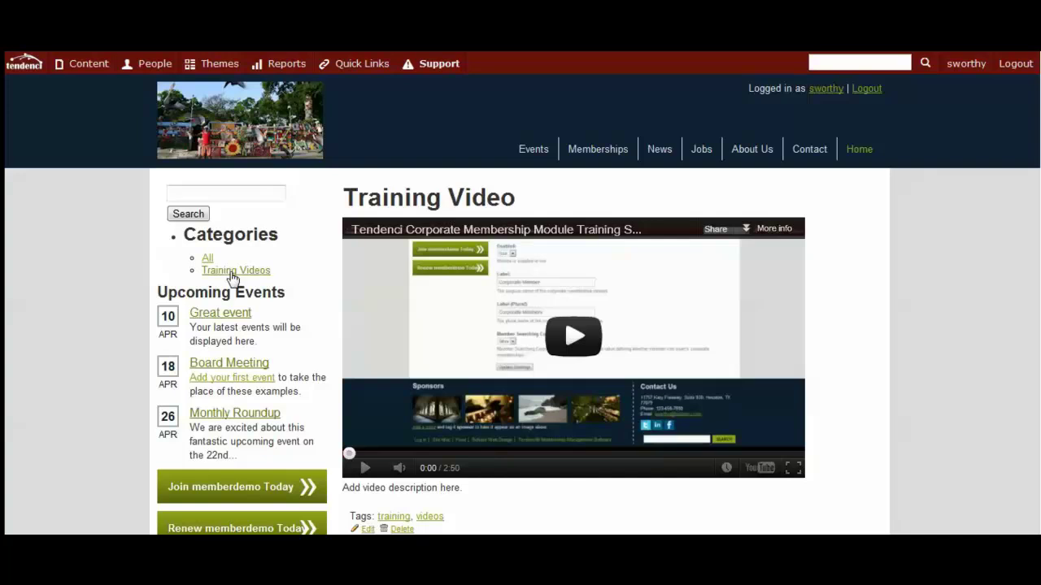
{"action": "left_click", "coordinate": [230, 275]}
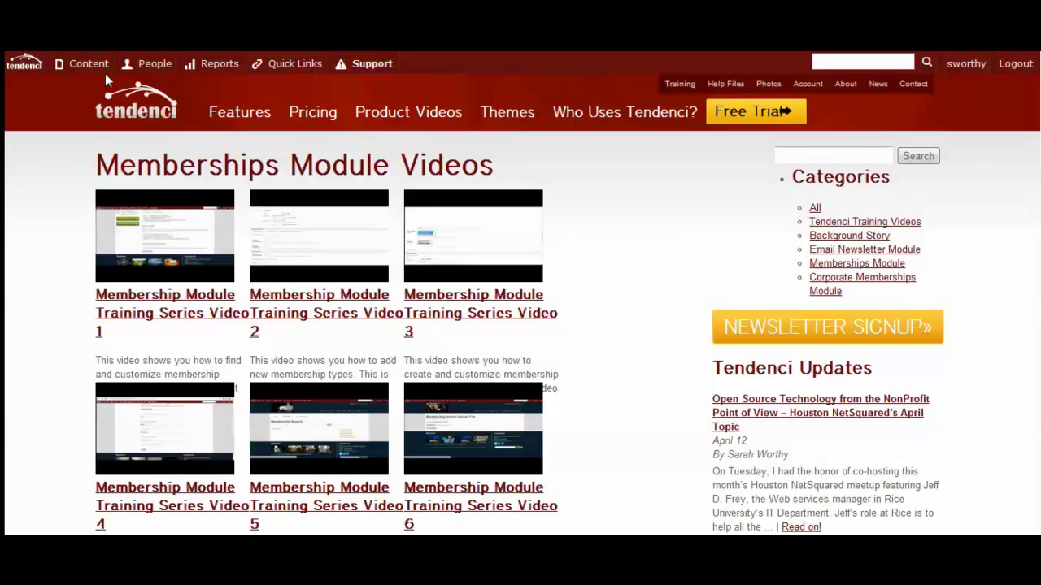
Step: In the tendenci.com site's video list, move "Create Corporate Membership Types" below "Corporate Memberships - Module Settings" and save the order
{"action": "mouse_move", "coordinate": [98, 70]}
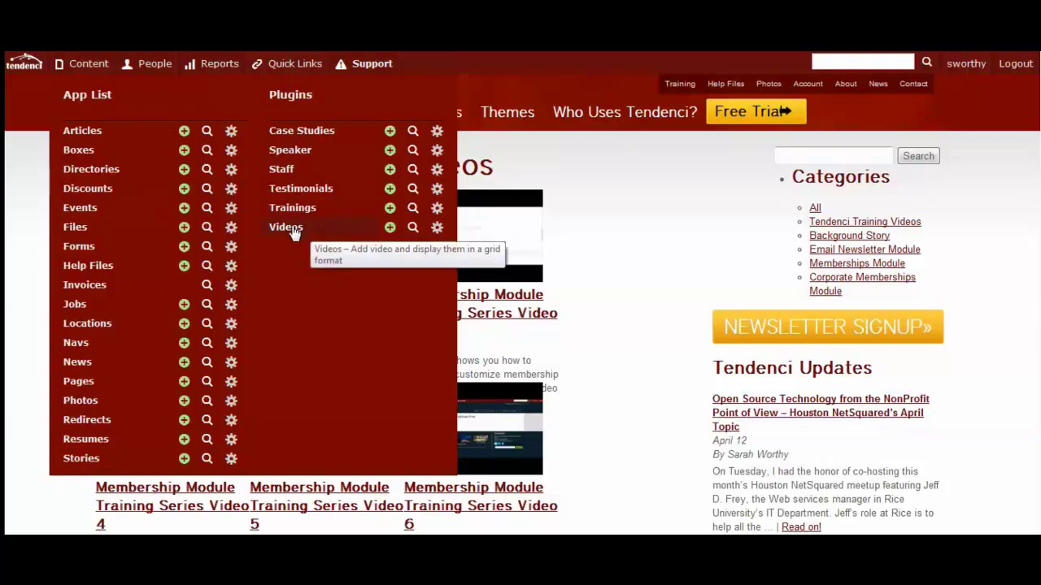
{"action": "left_click", "coordinate": [412, 229]}
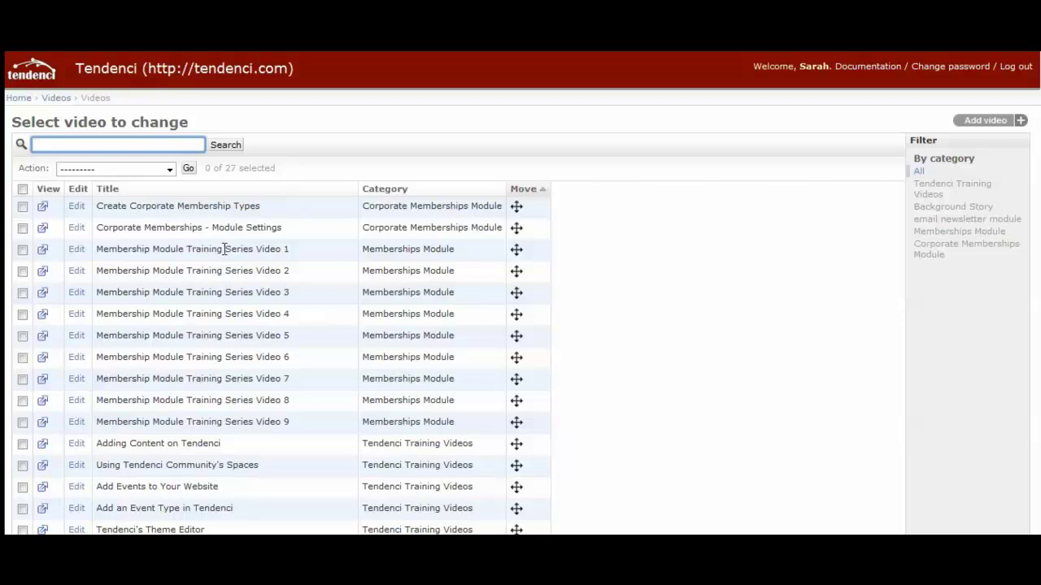
{"action": "scroll", "coordinate": [642, 309], "scroll_direction": "down", "scroll_amount": 2}
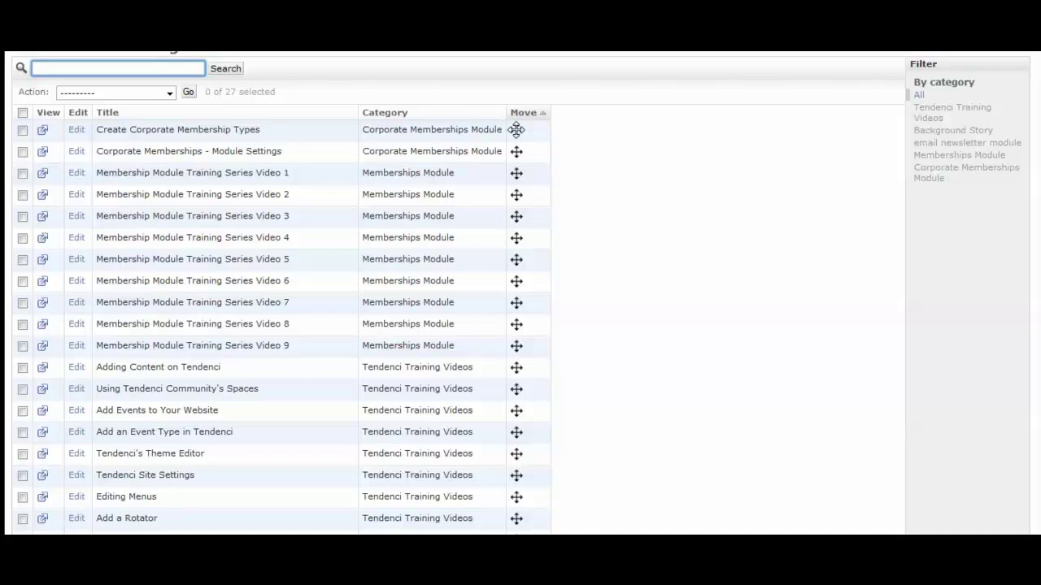
{"action": "left_click_drag", "start_coordinate": [516, 131], "coordinate": [517, 156]}
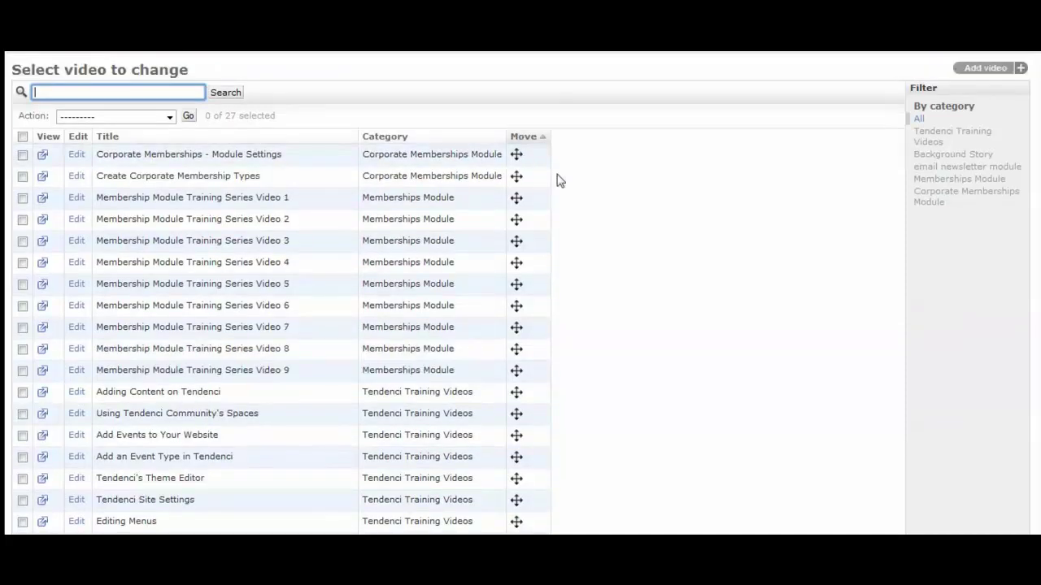
{"action": "scroll", "coordinate": [542, 276], "scroll_direction": "down", "scroll_amount": 5}
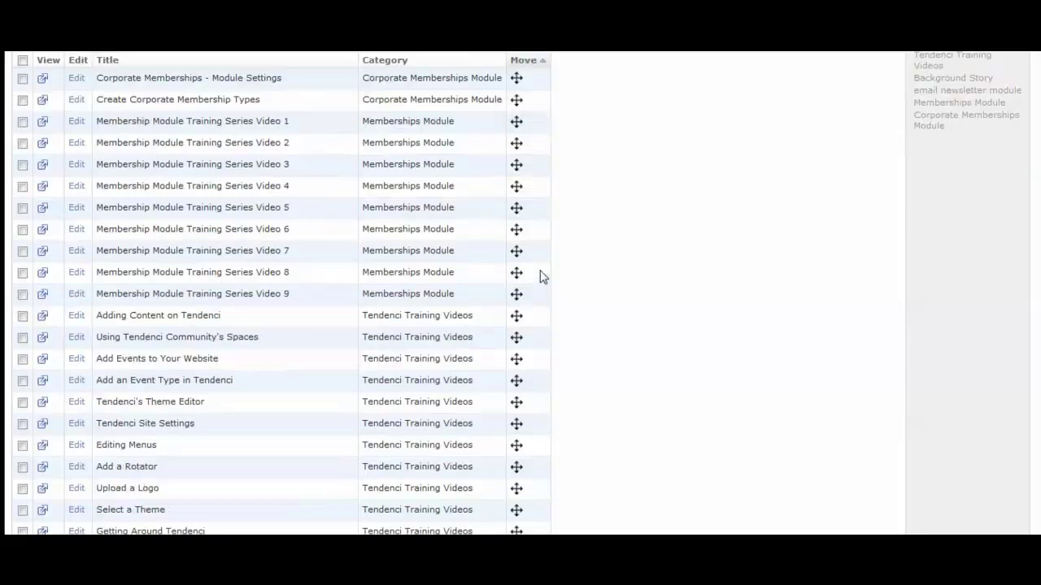
{"action": "scroll", "coordinate": [532, 345], "scroll_direction": "down", "scroll_amount": 1}
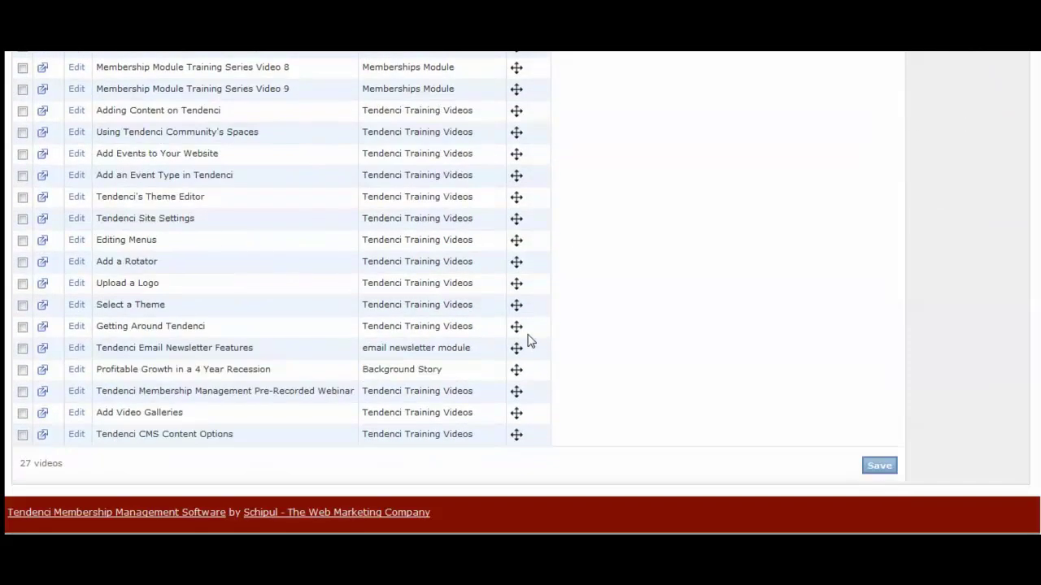
{"action": "left_click", "coordinate": [878, 467]}
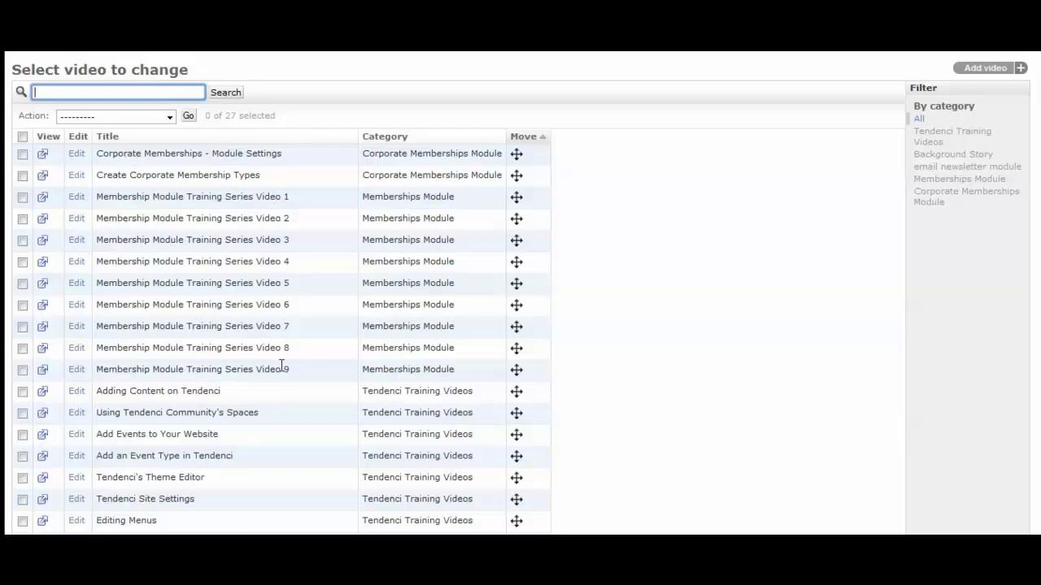
Step: View the public Memberships Module Videos page and look through the arrangement of the training series videos
{"action": "left_click", "coordinate": [43, 202]}
{"action": "scroll", "coordinate": [614, 291], "scroll_direction": "down", "scroll_amount": 2}
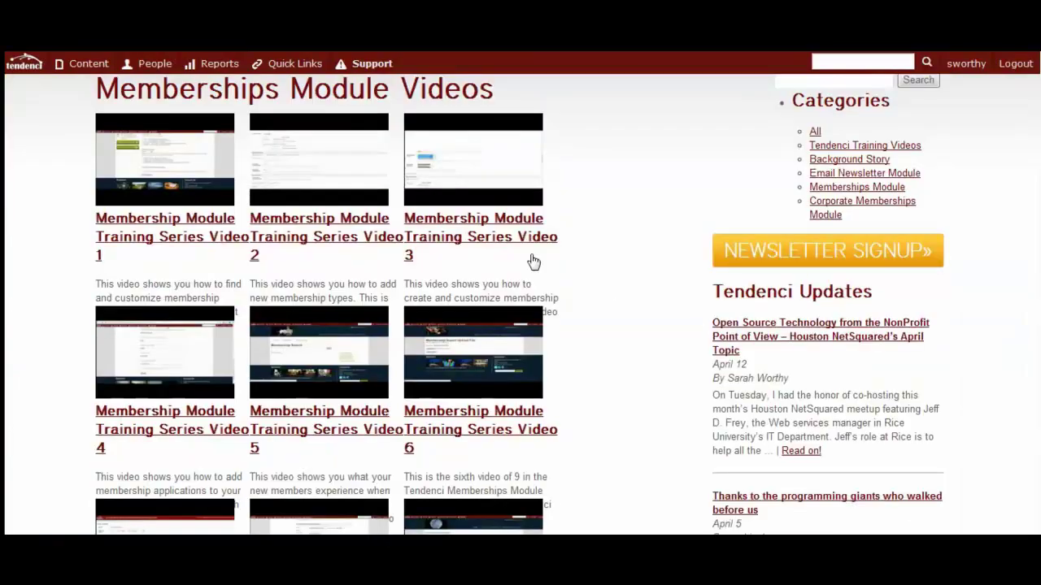
{"action": "scroll", "coordinate": [382, 205], "scroll_direction": "down", "scroll_amount": 2}
{"action": "scroll", "coordinate": [382, 205], "scroll_direction": "down", "scroll_amount": 4}
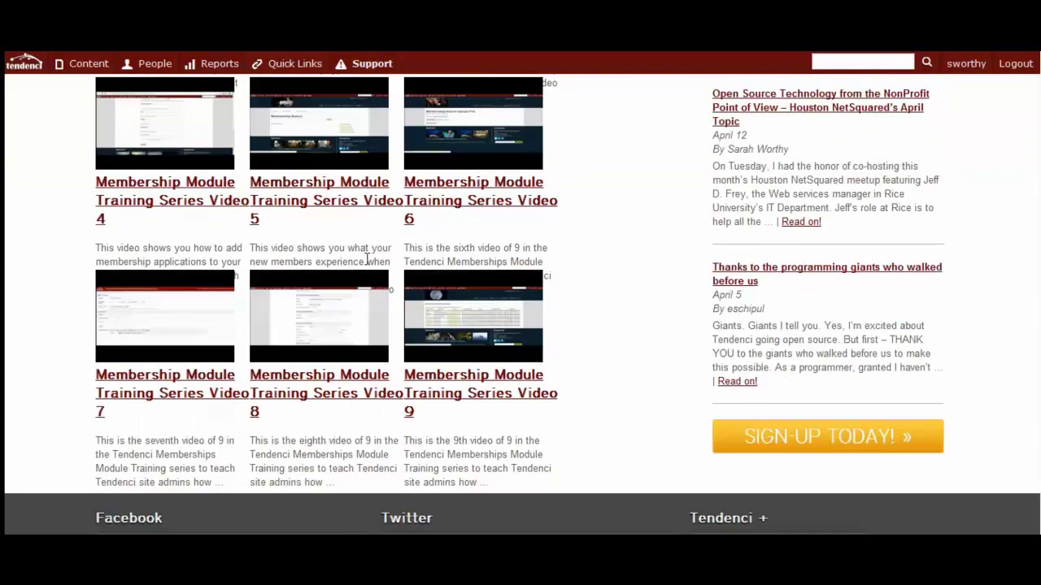
{"action": "scroll", "coordinate": [616, 432], "scroll_direction": "up", "scroll_amount": 8}
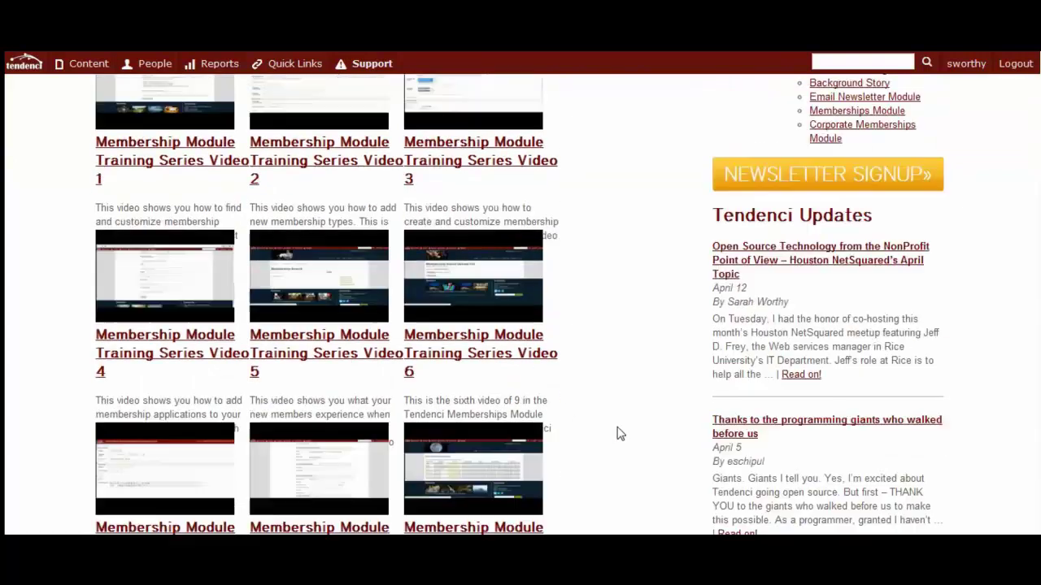